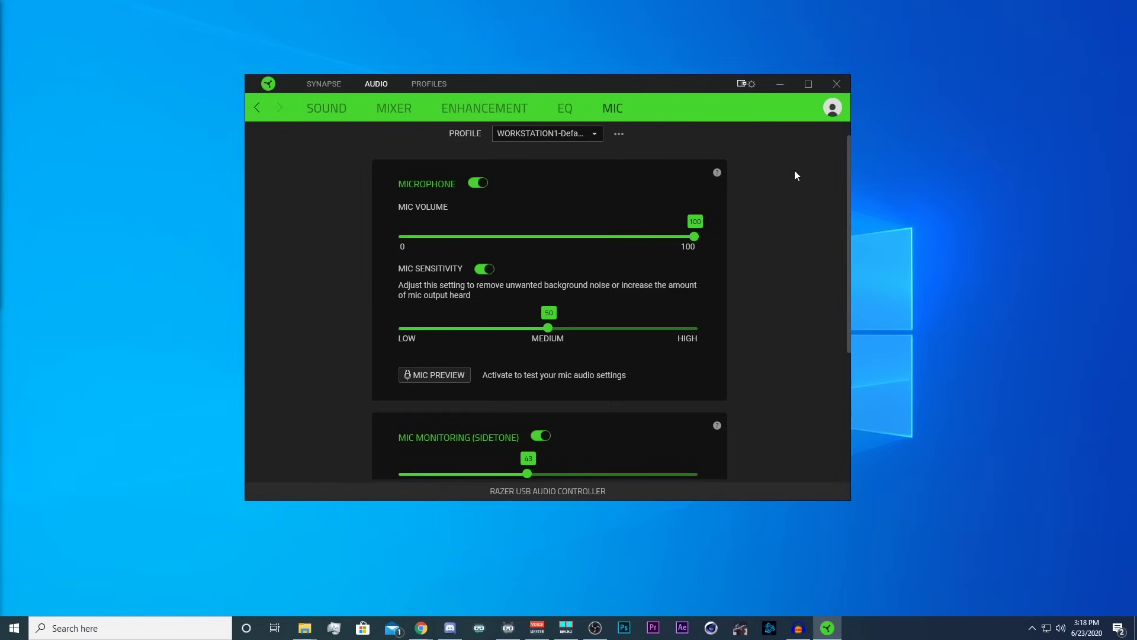
- Restart Razer Synapse by closing it and relaunching it from a 'syna' Start search
click(837, 83)
click(106, 628)
text(s)
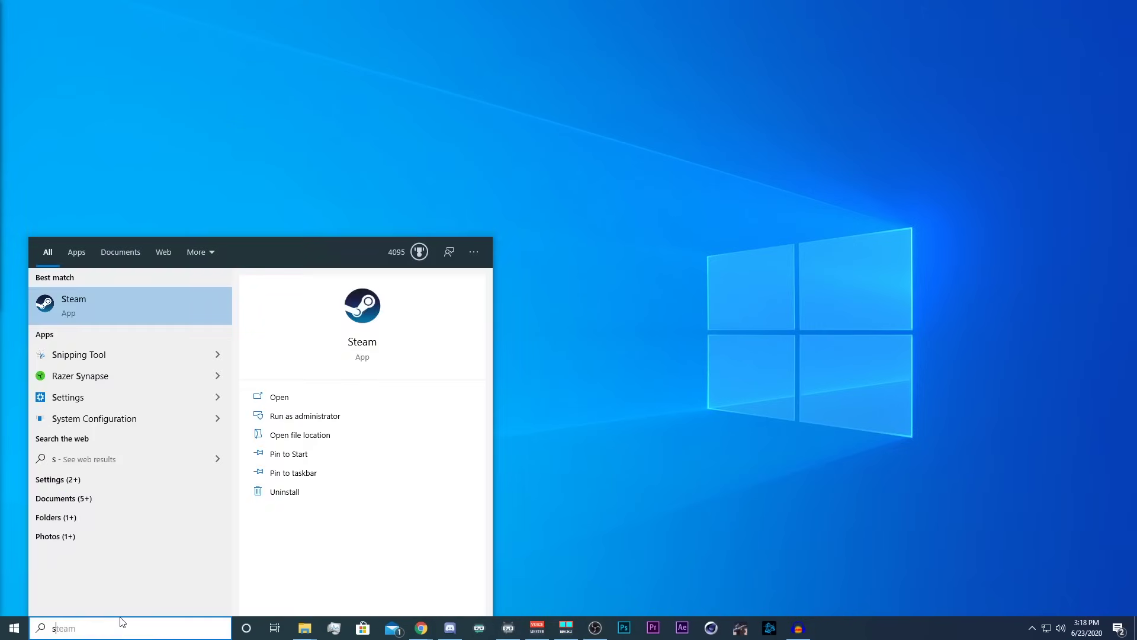
text(yna)
click(100, 310)
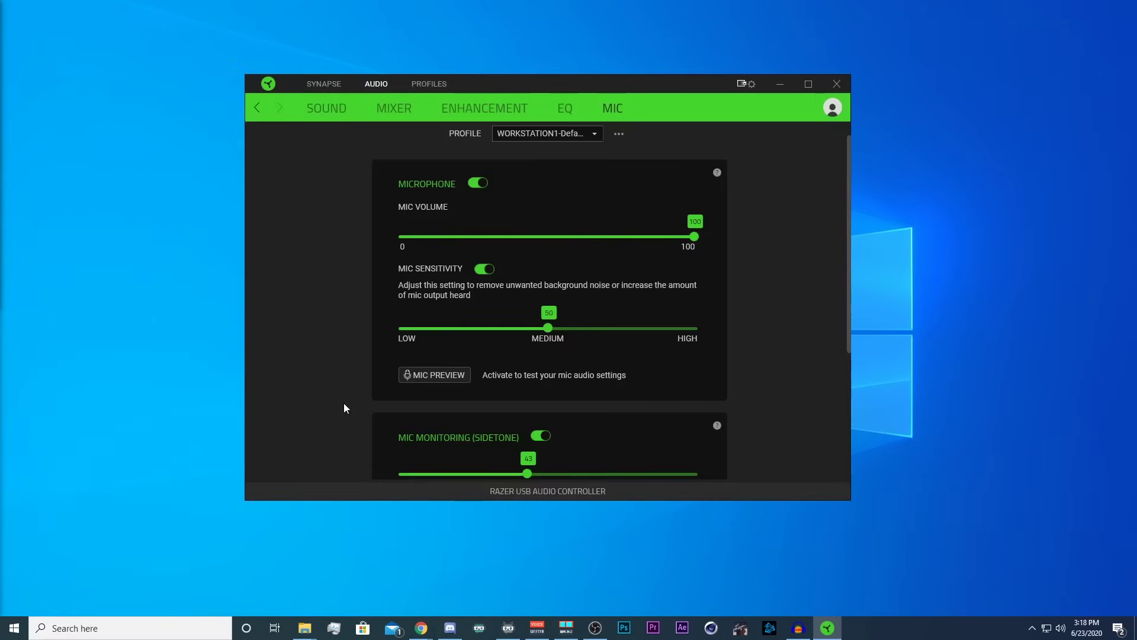
- Return to the Synapse dashboard, then open Windows' Bluetooth & other devices settings
click(335, 86)
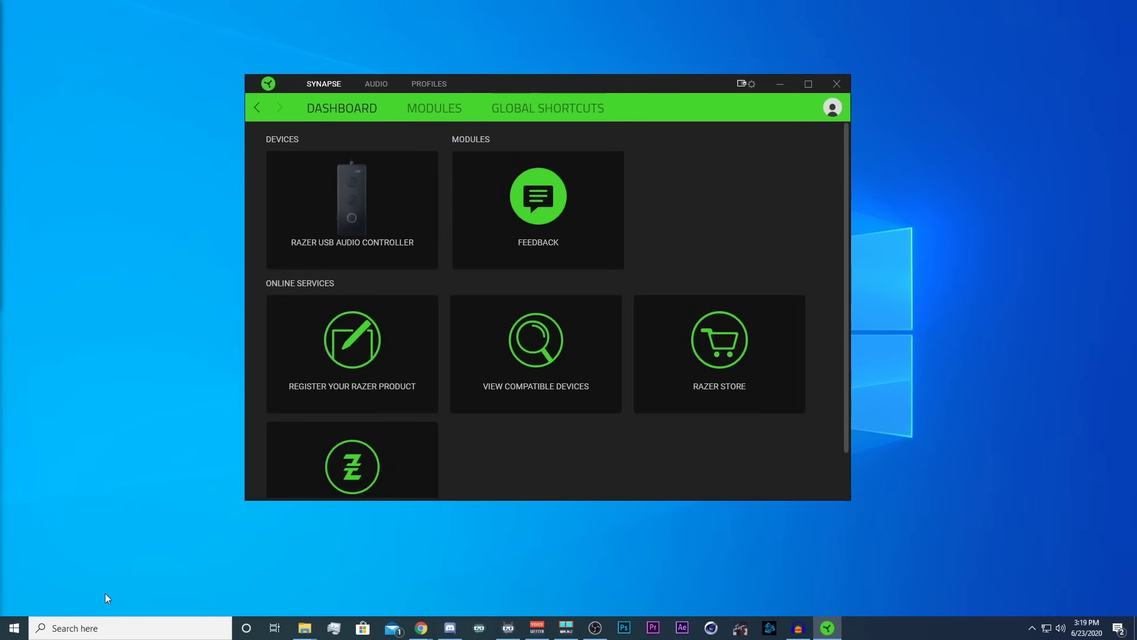
click(100, 629)
text(de)
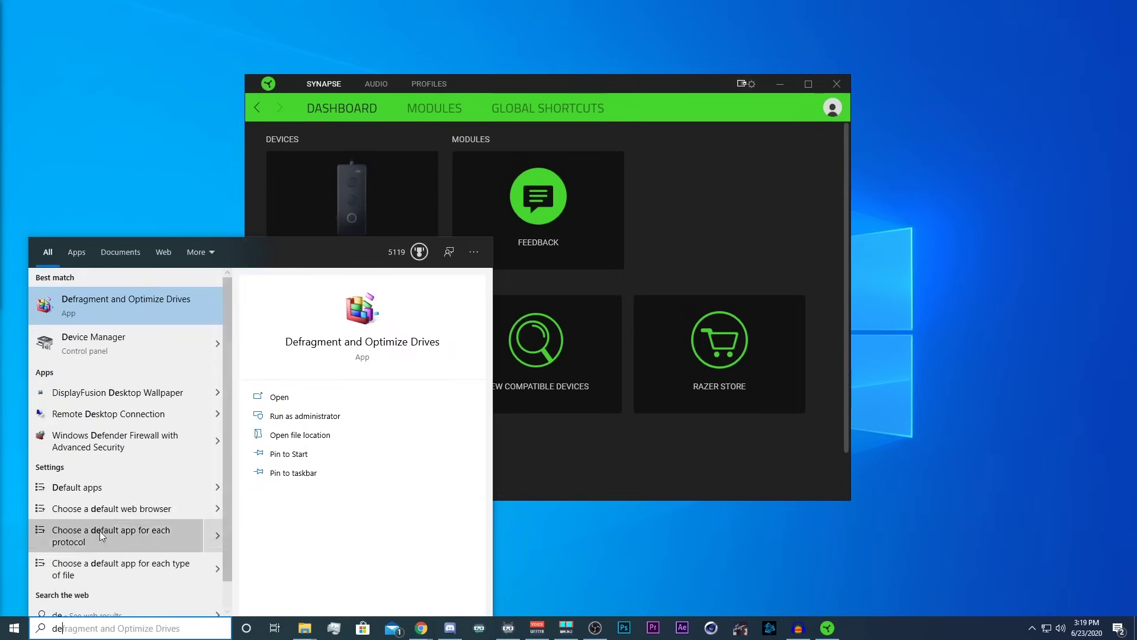
text(vi)
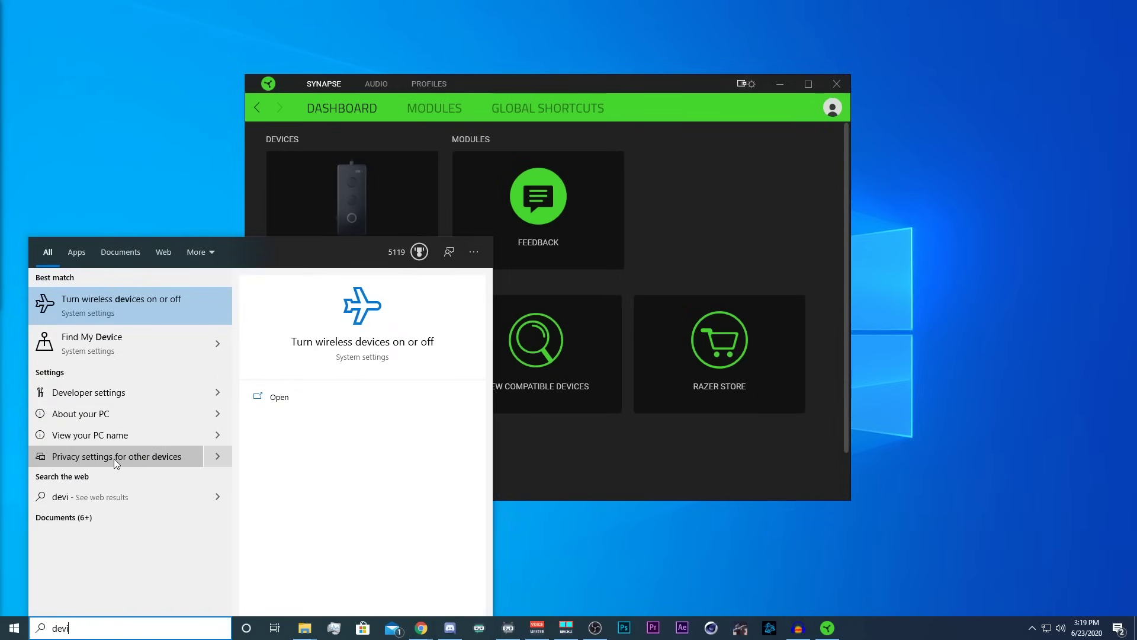
text(ces)
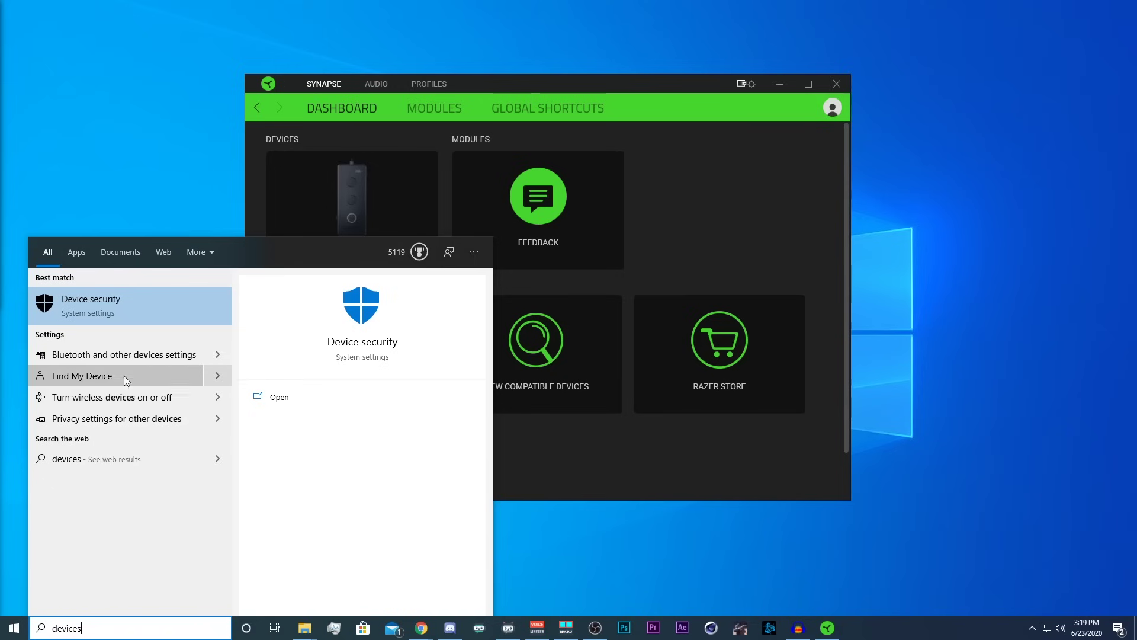
click(130, 356)
scroll(415, 300, down, 2)
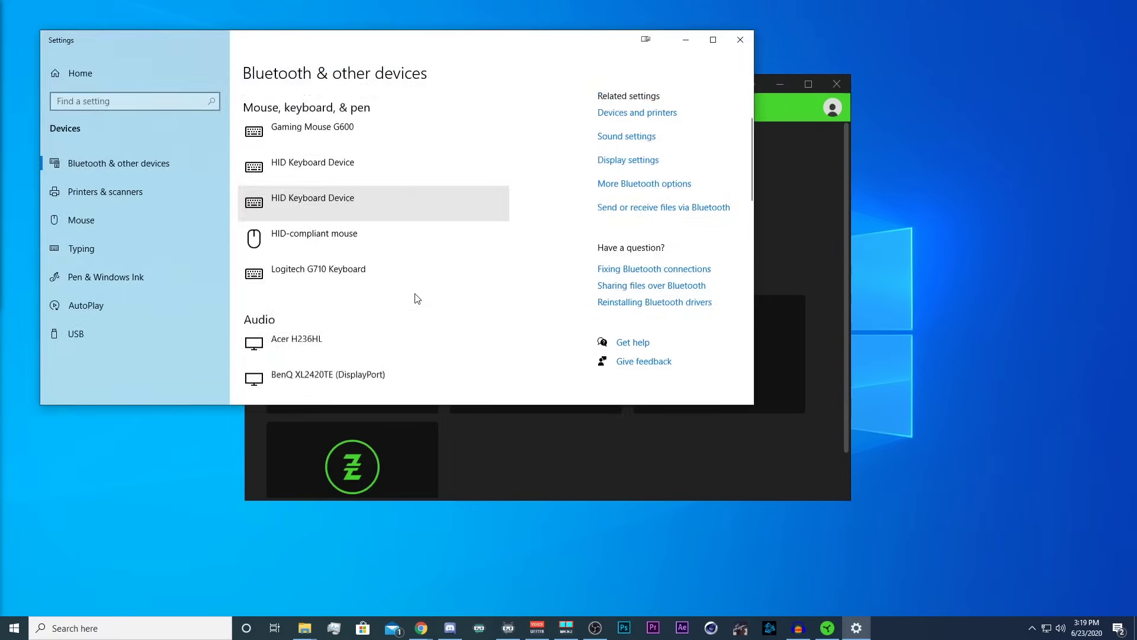
scroll(415, 298, down, 2)
scroll(415, 300, down, 2)
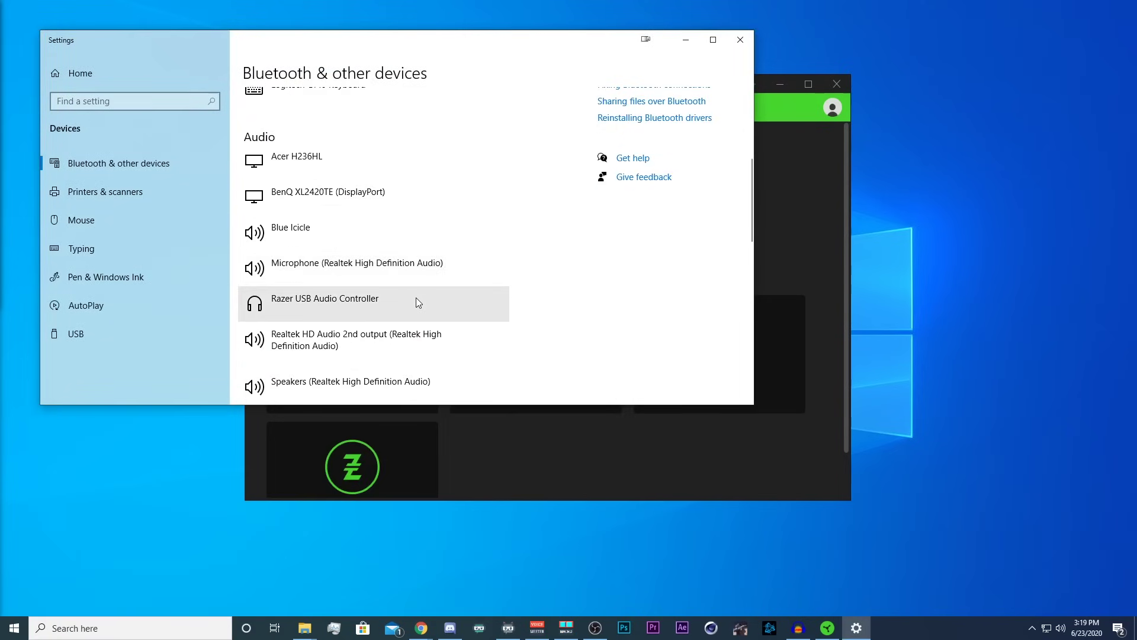
scroll(416, 298, down, 1)
- Confirm Razer USB Audio Controller appears under Audio devices, then close Settings
click(393, 242)
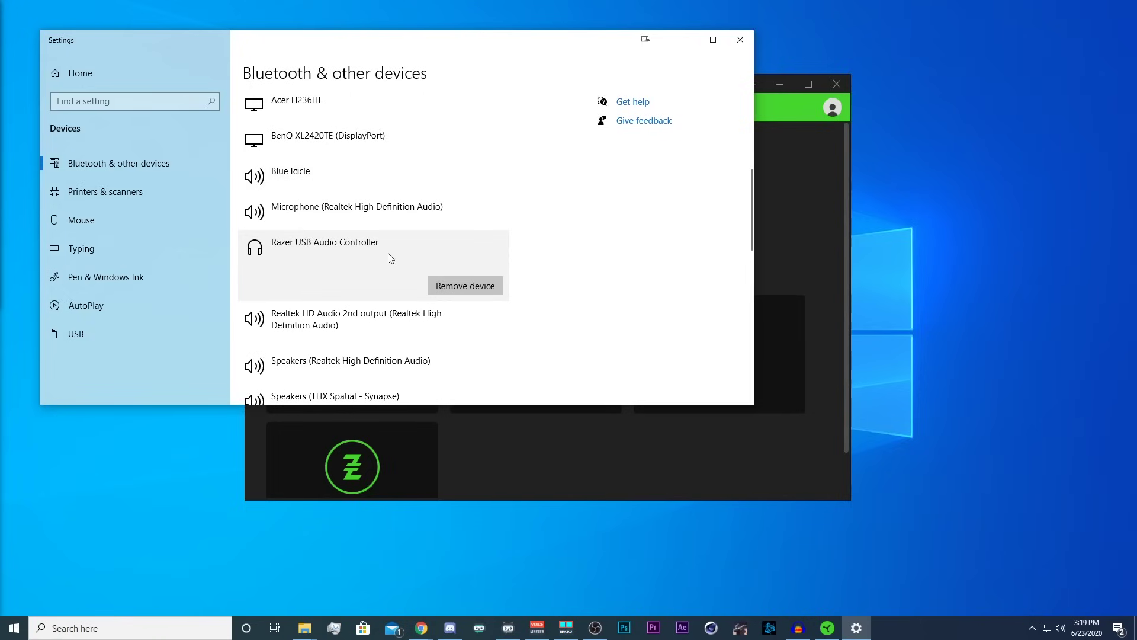
click(740, 39)
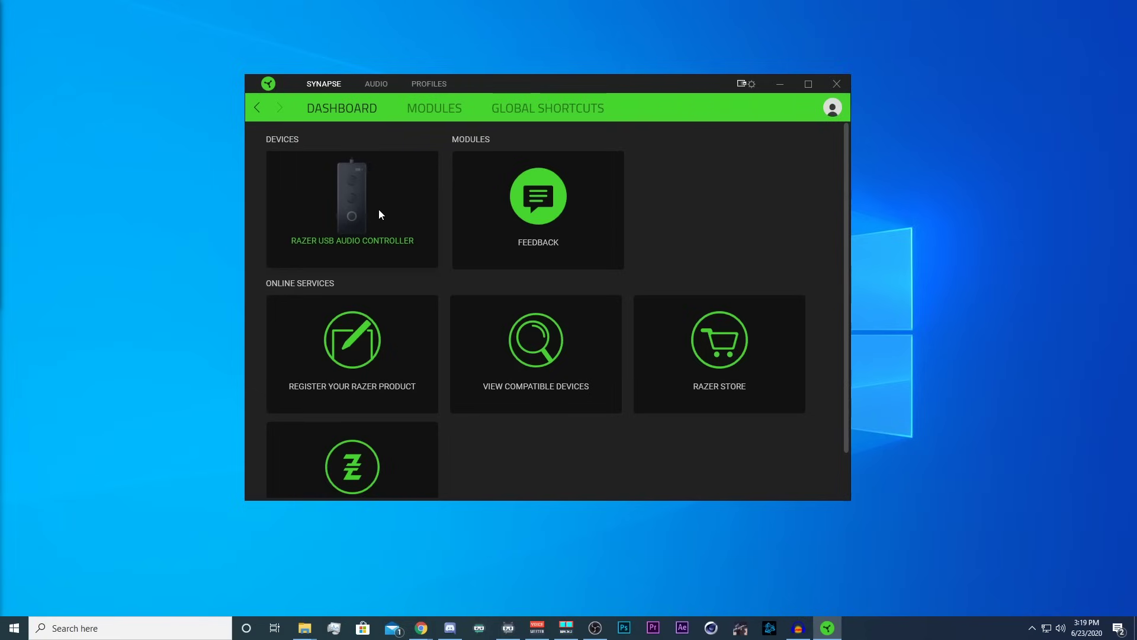
- View the Razer USB Audio Controller's MIC page: mic on, volume 100, sidetone enabled
click(379, 209)
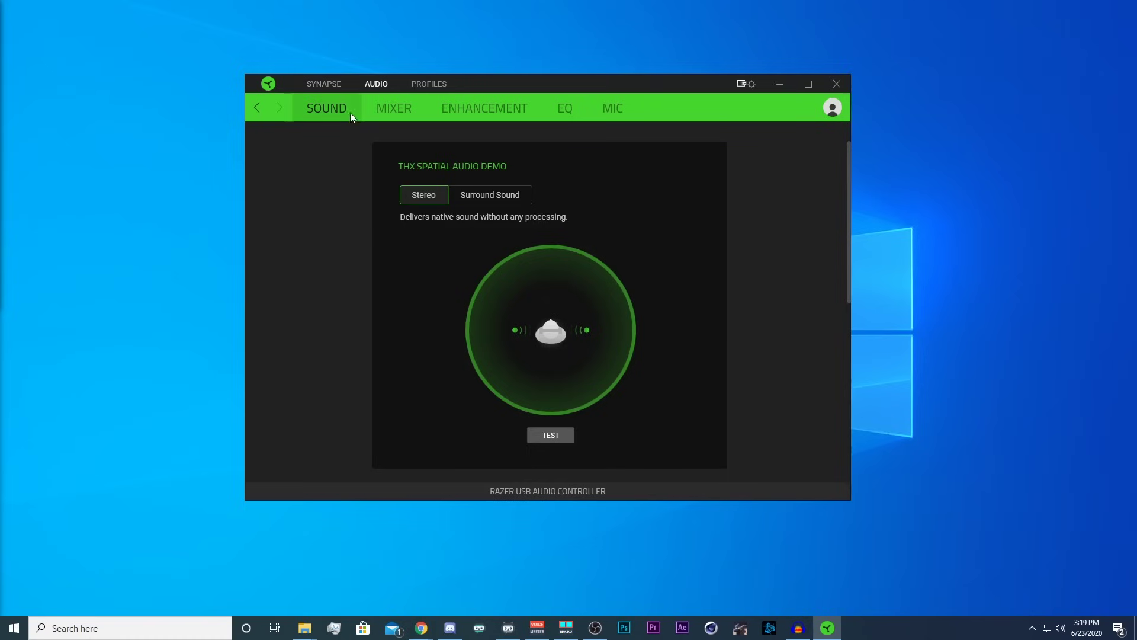
click(387, 108)
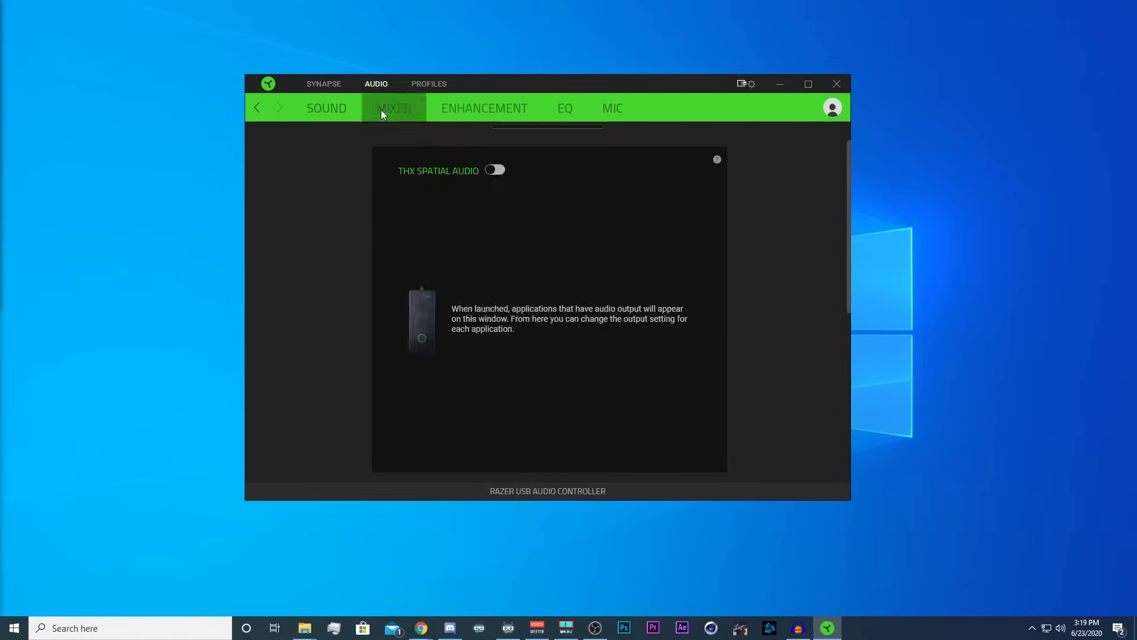
click(485, 108)
click(615, 107)
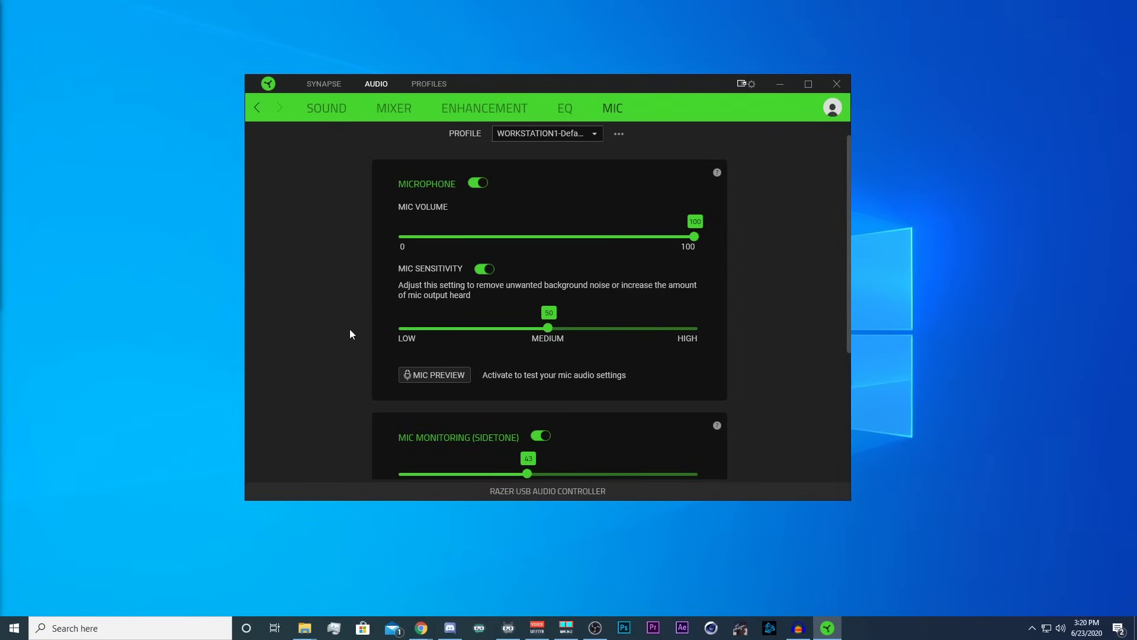
scroll(831, 332, down, 2)
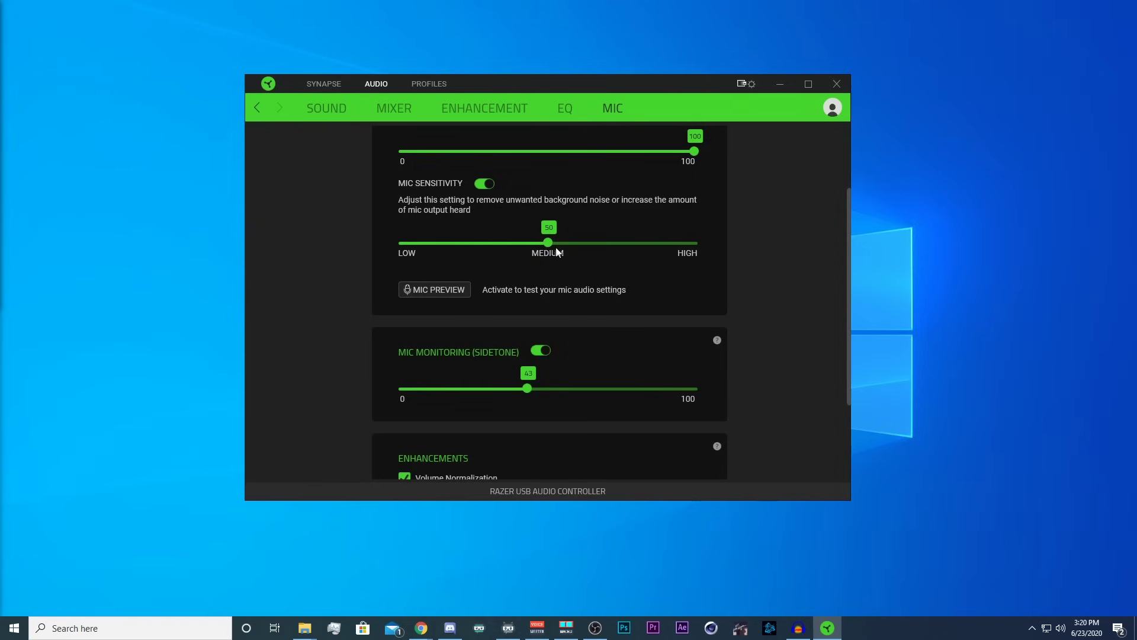
scroll(763, 256, down, 2)
scroll(764, 252, up, 5)
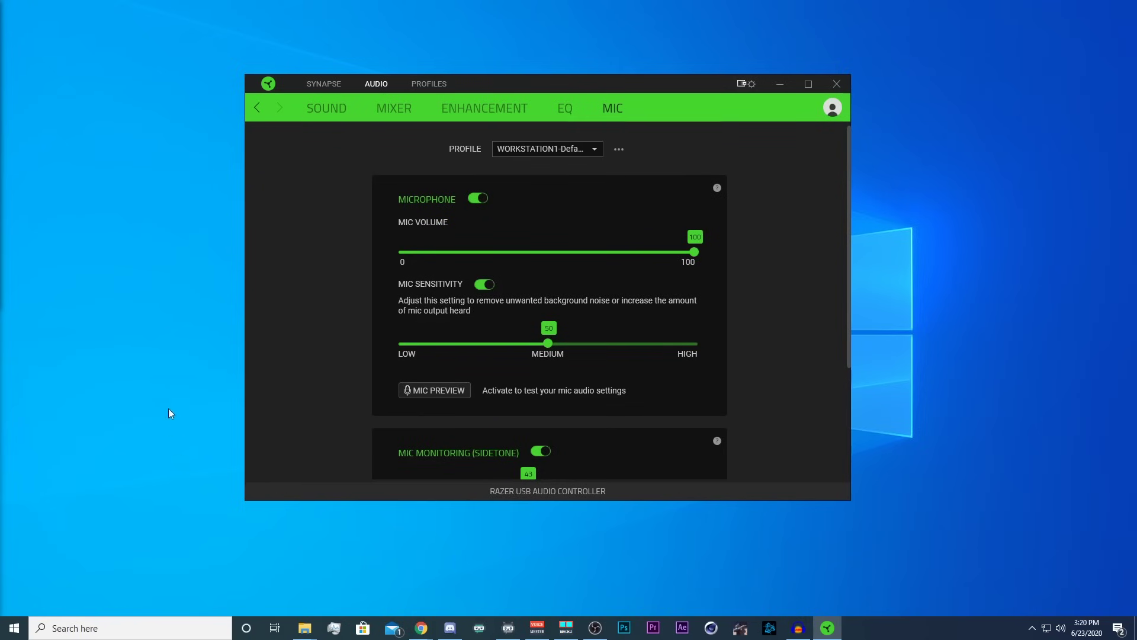
- Open the classic Sound Control Panel from the tray speaker's sound settings
right_click(1061, 628)
click(1031, 550)
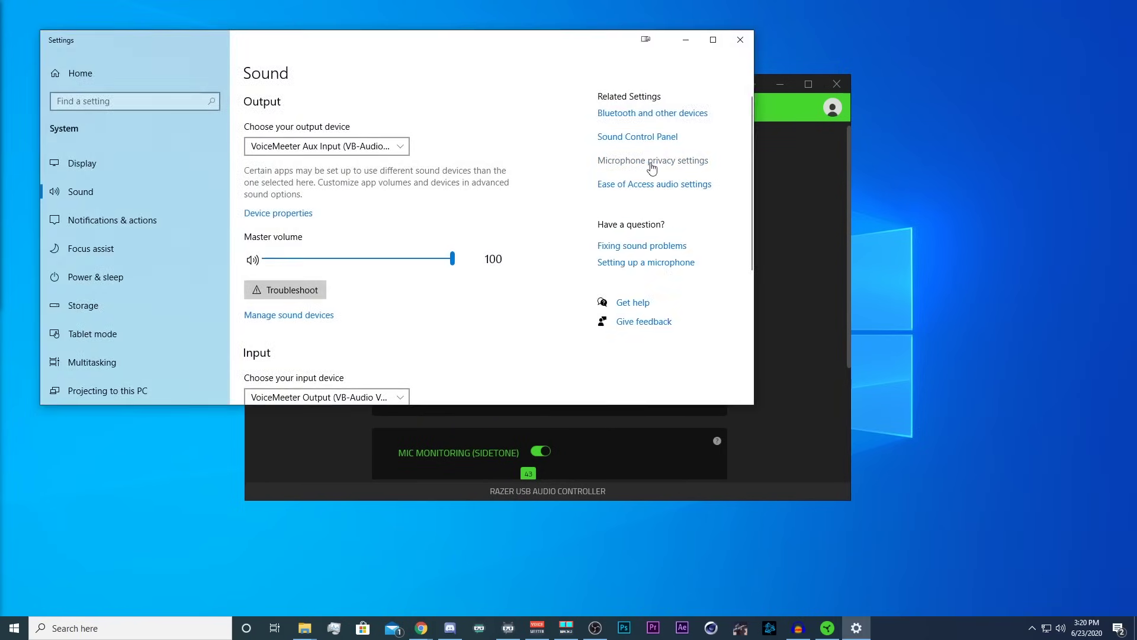
click(635, 136)
click(739, 42)
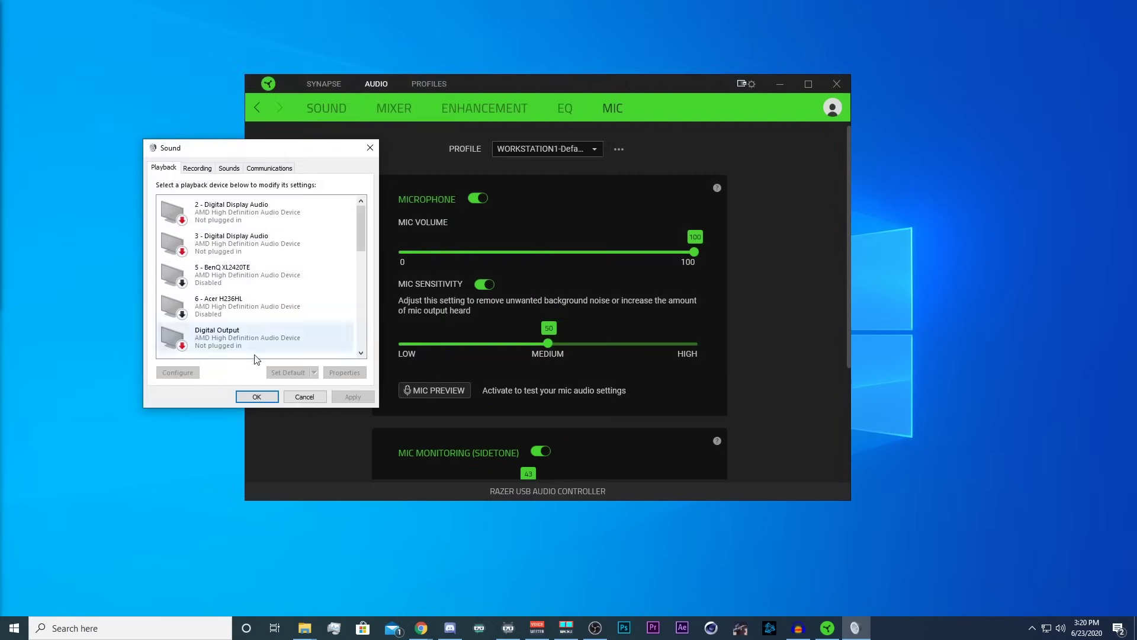
- Make the Razer Headset Microphone the default device on the Recording tab
click(197, 168)
click(209, 289)
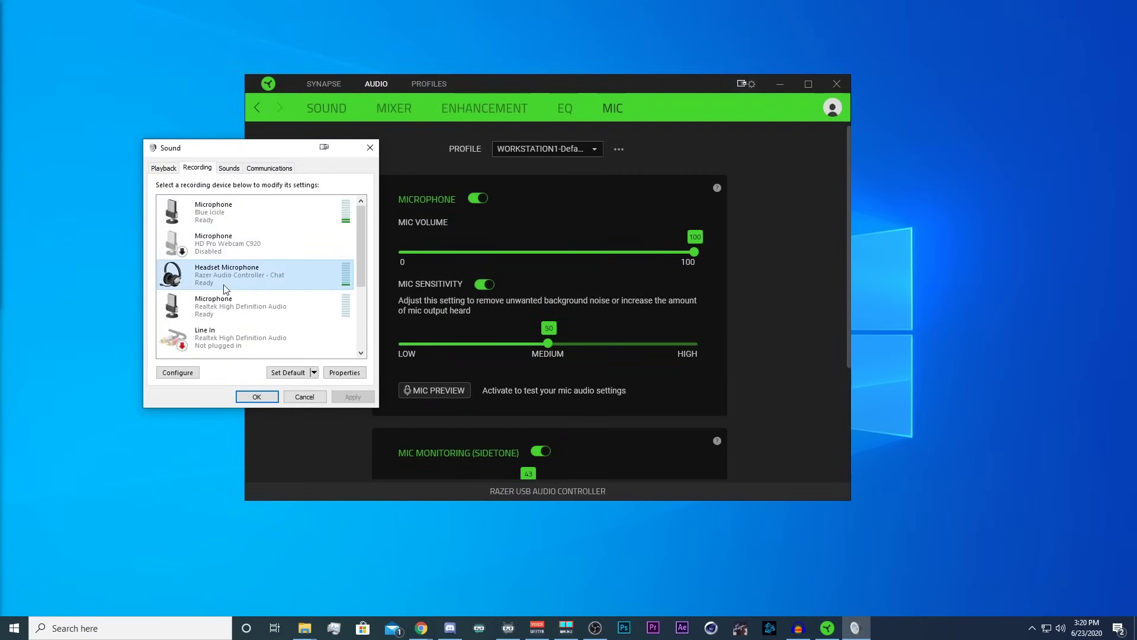
right_click(223, 287)
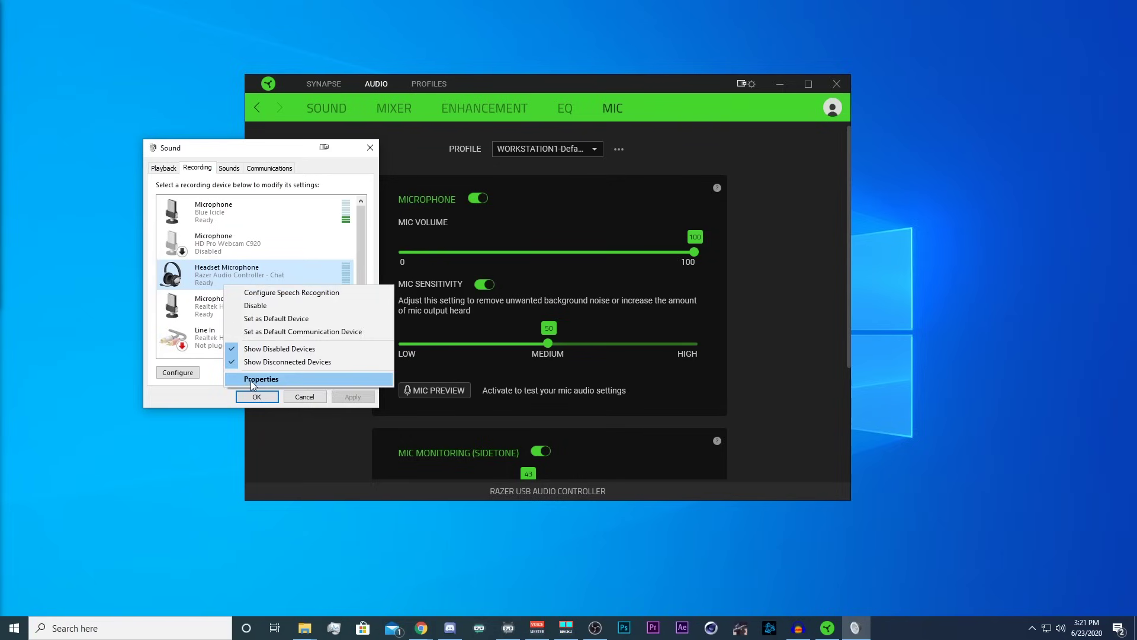
click(278, 322)
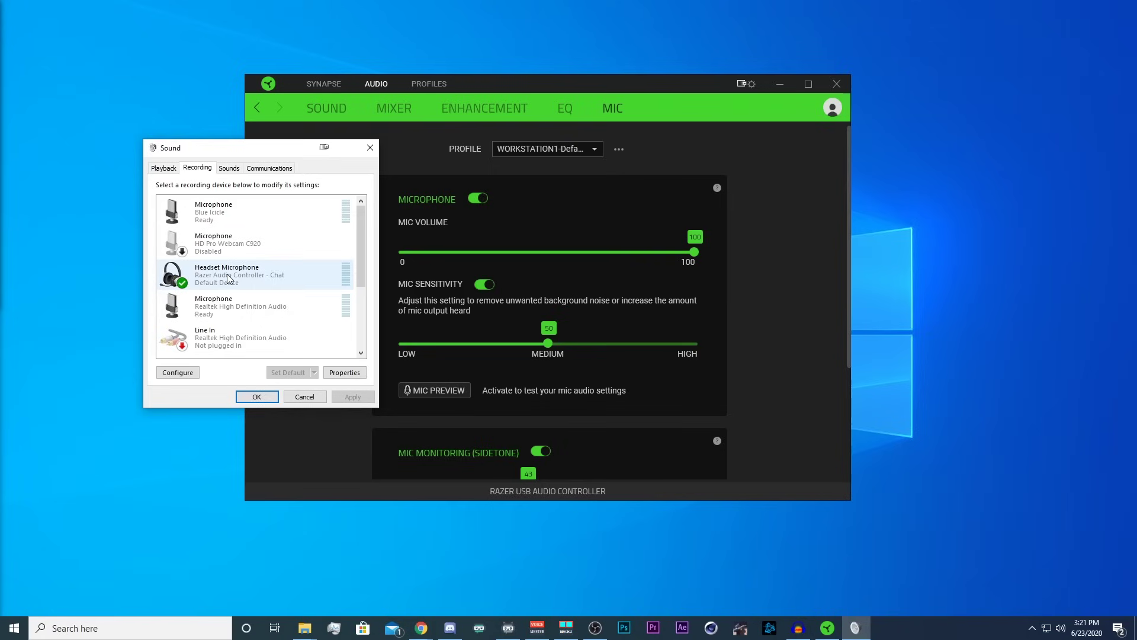
click(262, 278)
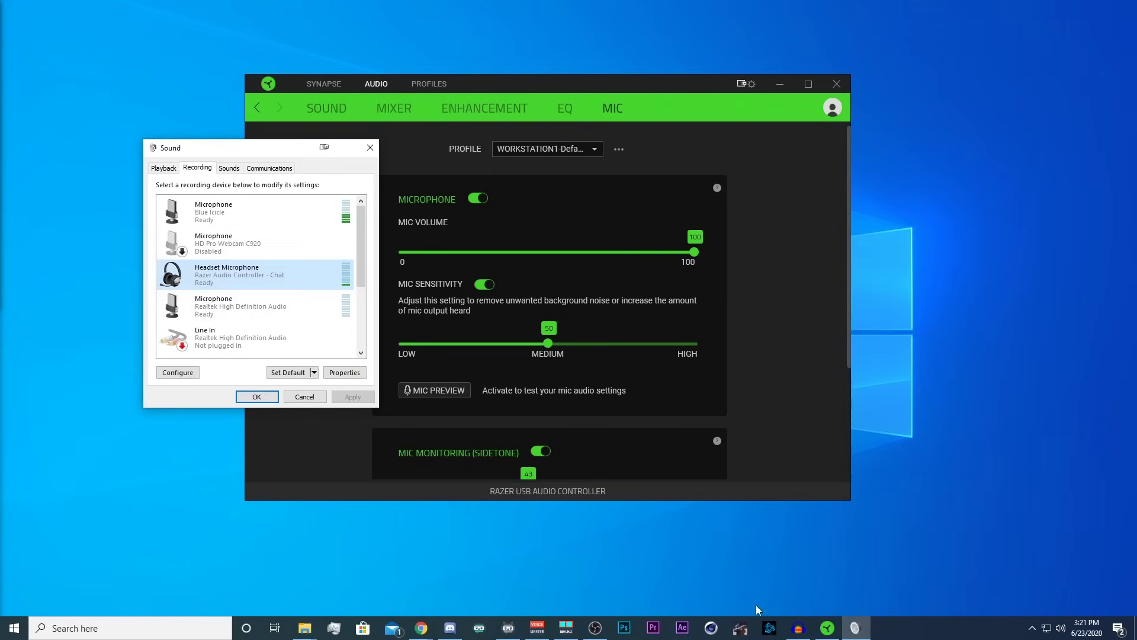
- Choose Headset Microphone (Razer Audio) as Audacity's recording input and start a stereo recording
click(796, 628)
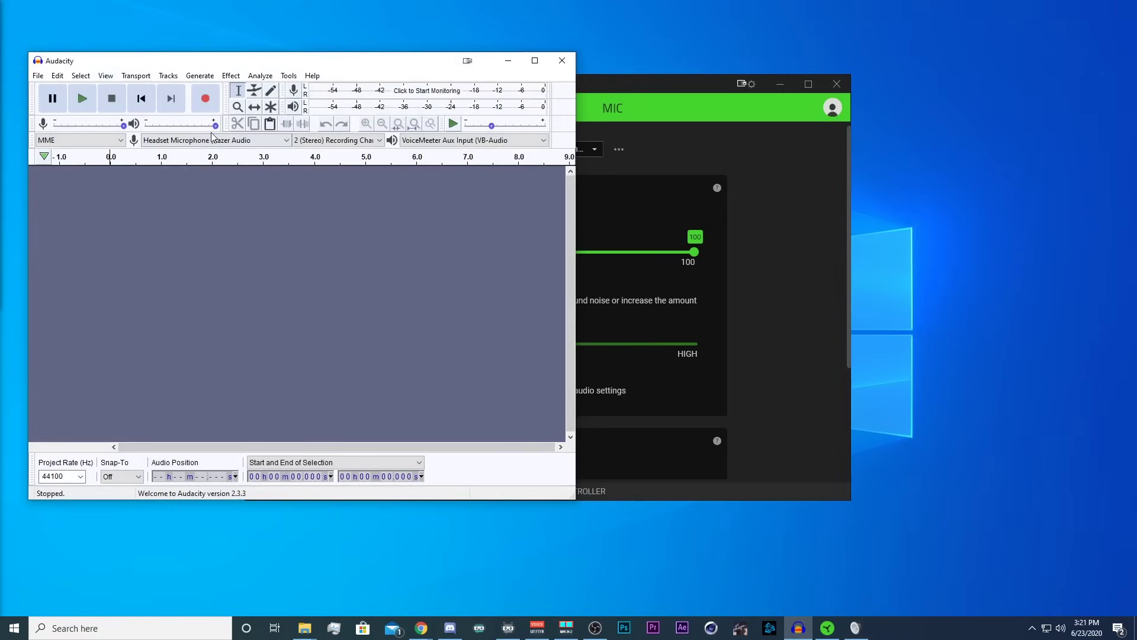
click(171, 141)
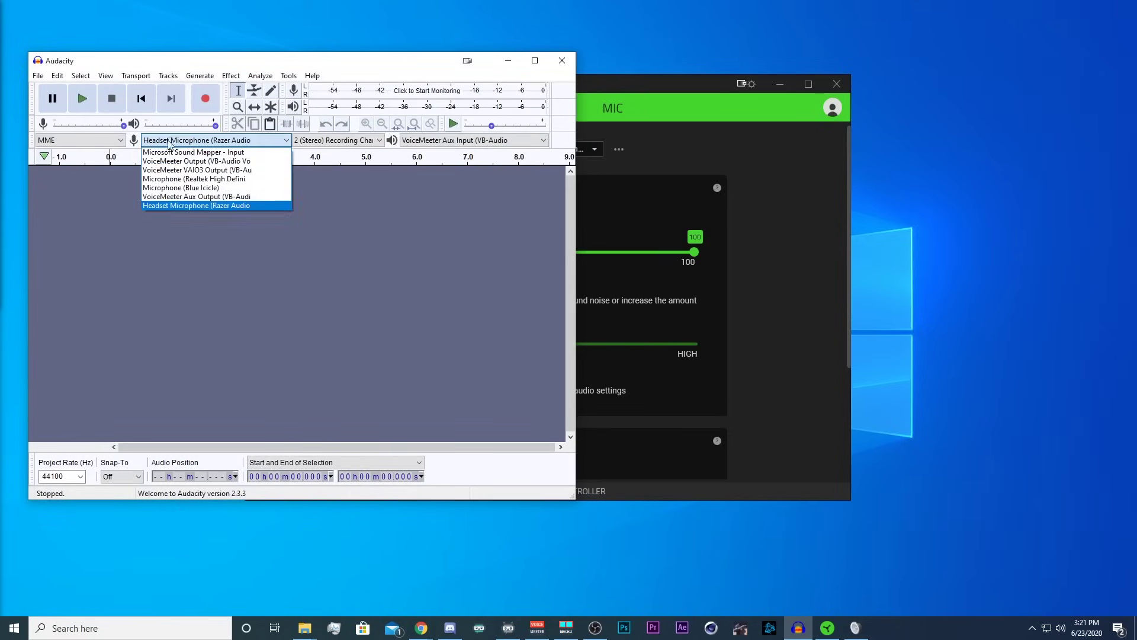
click(201, 207)
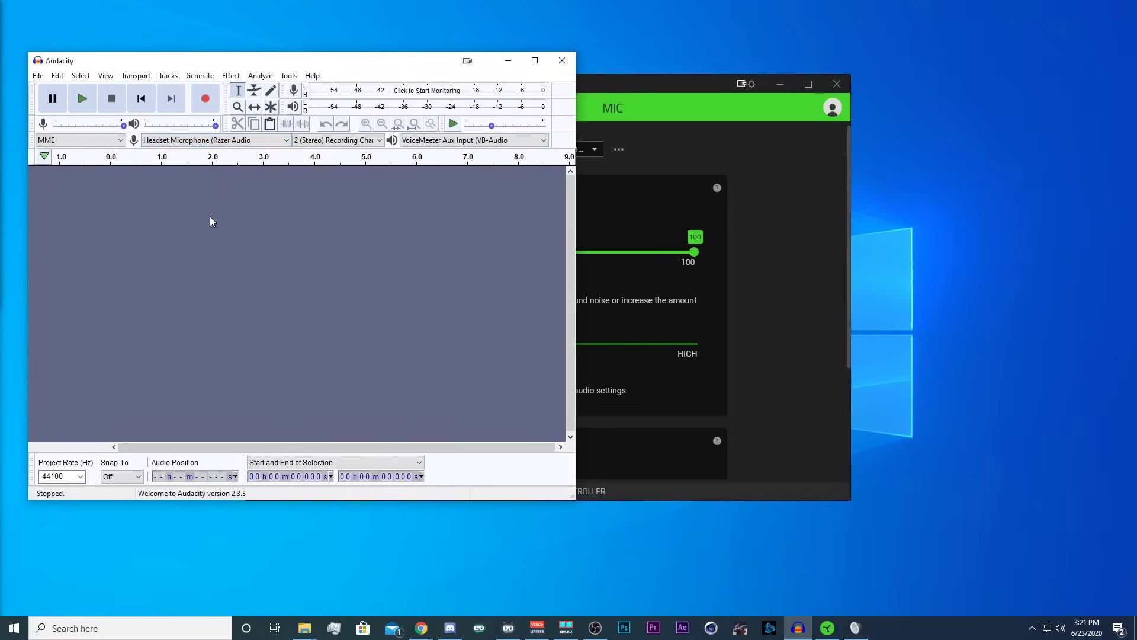
click(211, 100)
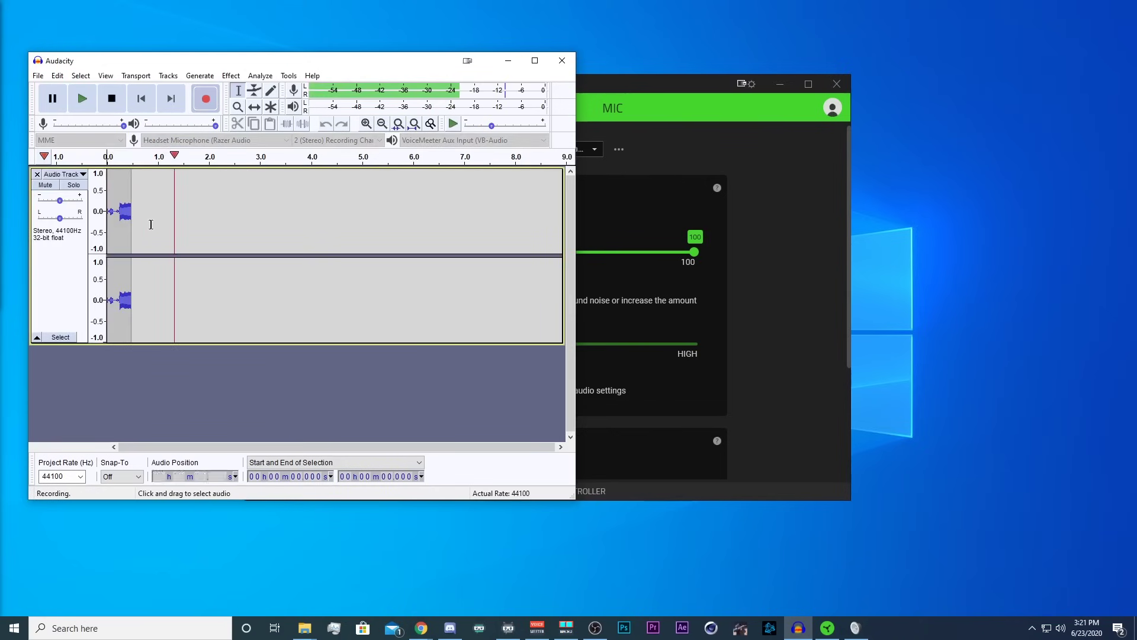